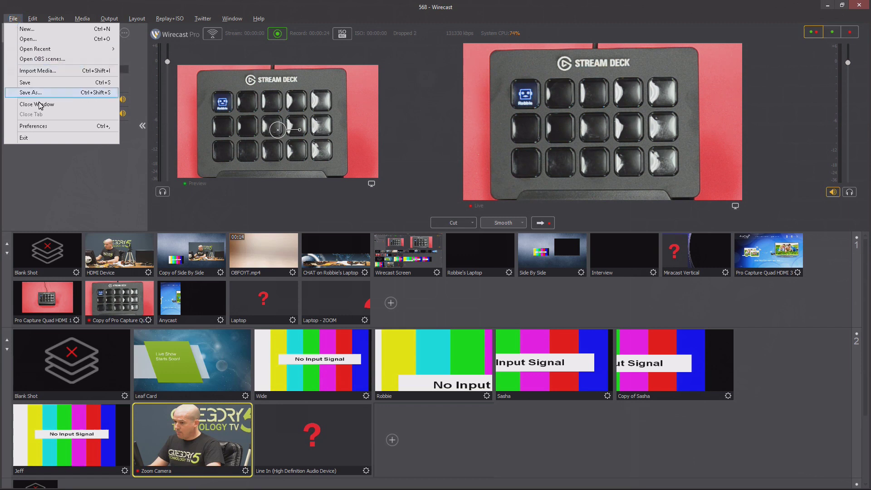
Add a global keyboard shortcut named with the presenter's first name and bound to Shift+T in the preferences
left_click(44, 127)
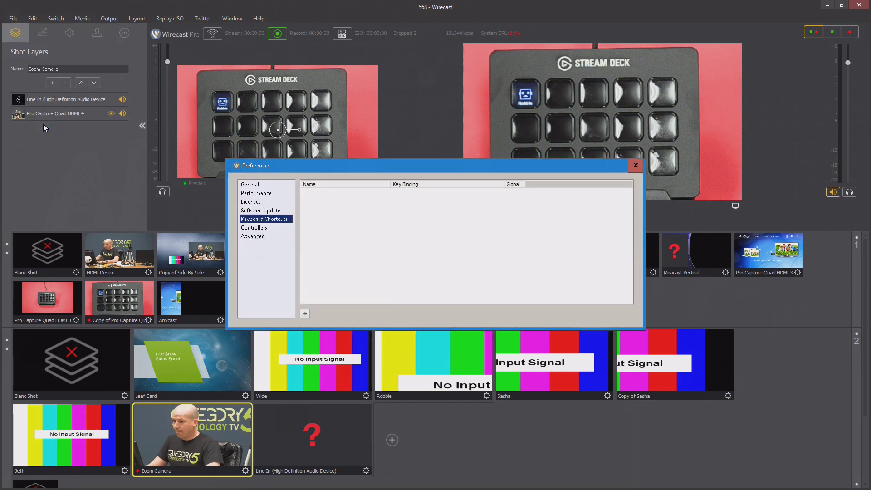
left_click(304, 315)
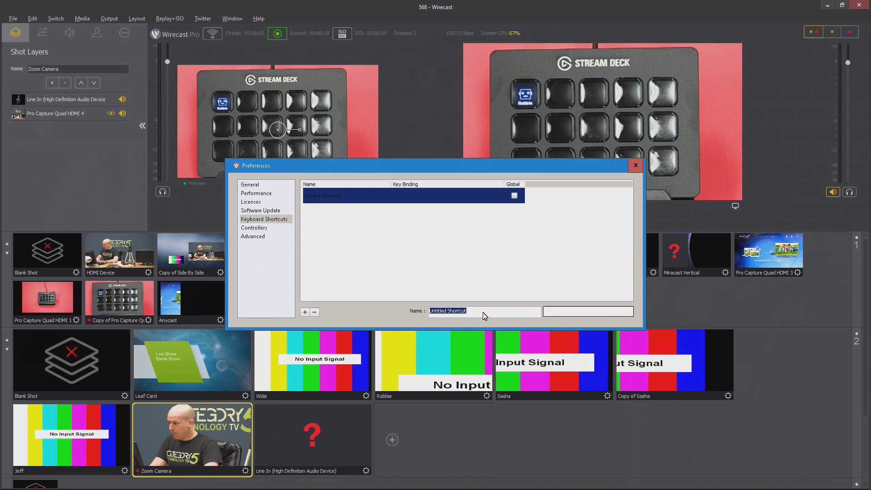
type("r")
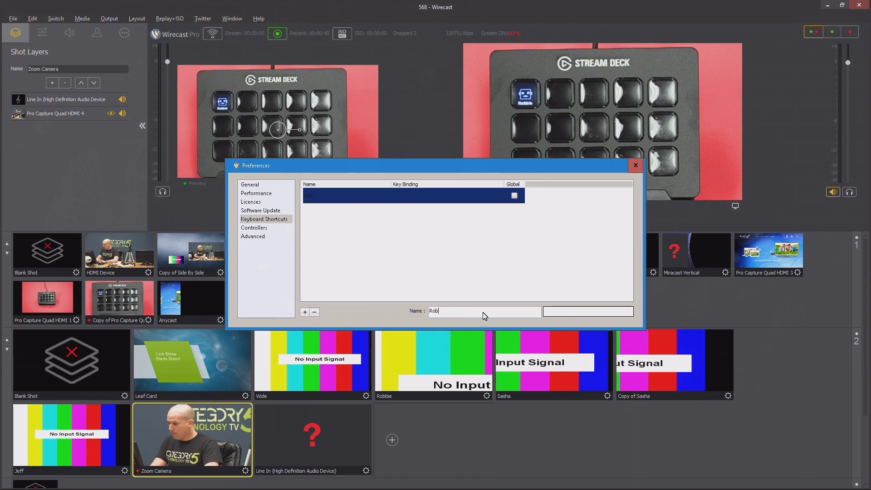
key("shift+t")
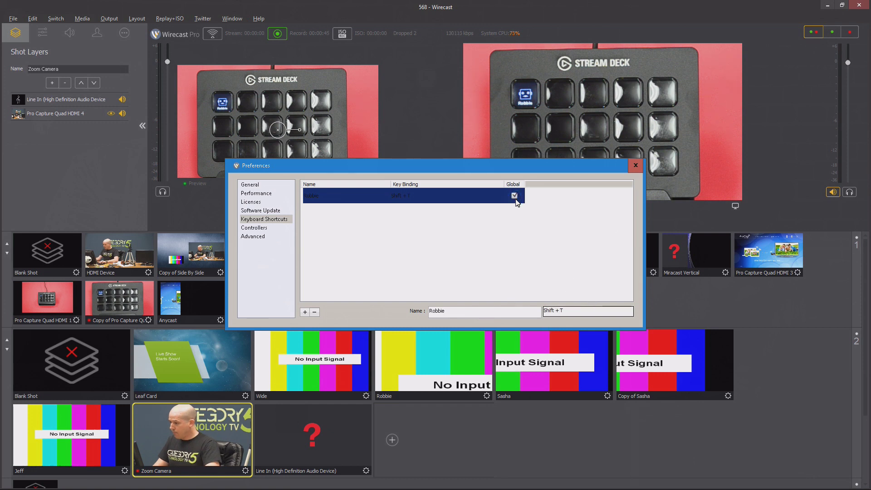
left_click(636, 166)
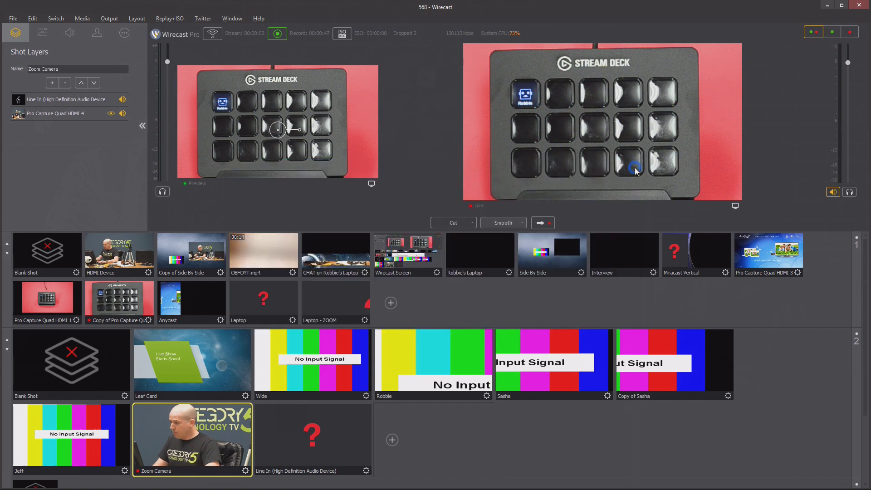
Assign the Shift+T keyboard shortcut to the Zoom Camera shot
right_click(187, 436)
mouse_move(249, 376)
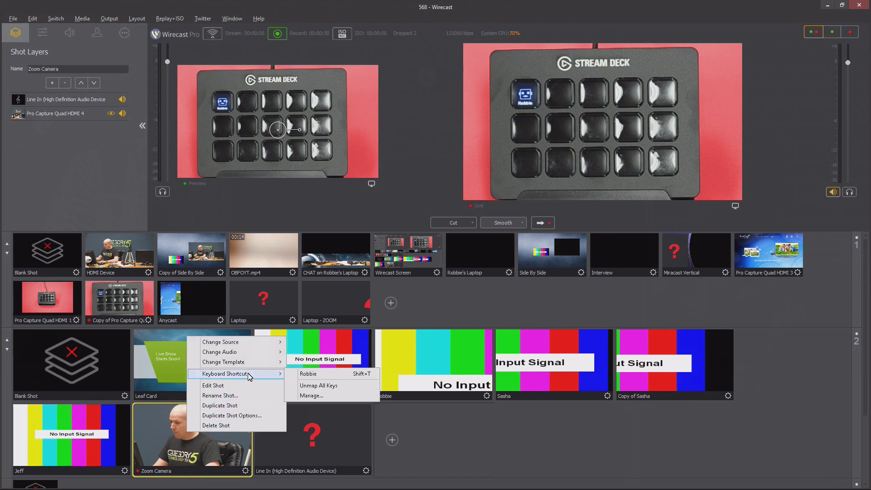
left_click(340, 376)
Switch to the Wide shot and test the Shift+T shortcut to bring back the Zoom Camera shot
left_click(296, 364)
left_click(286, 373)
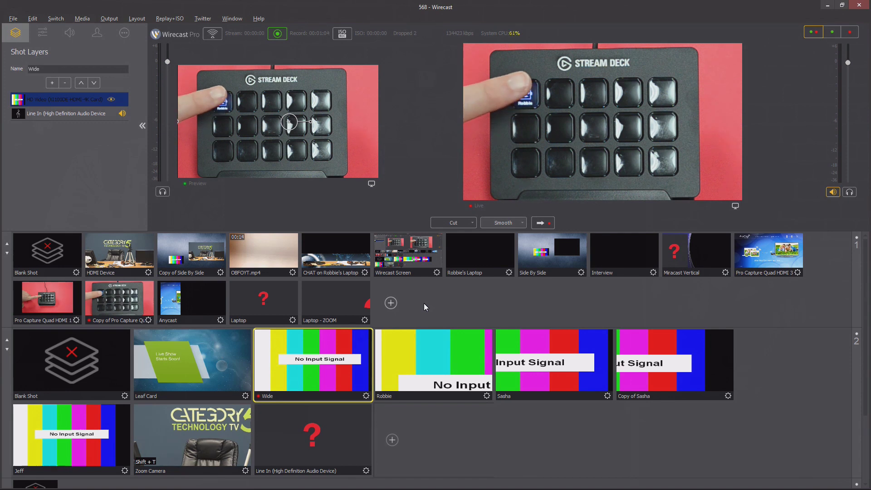
key("shift+t")
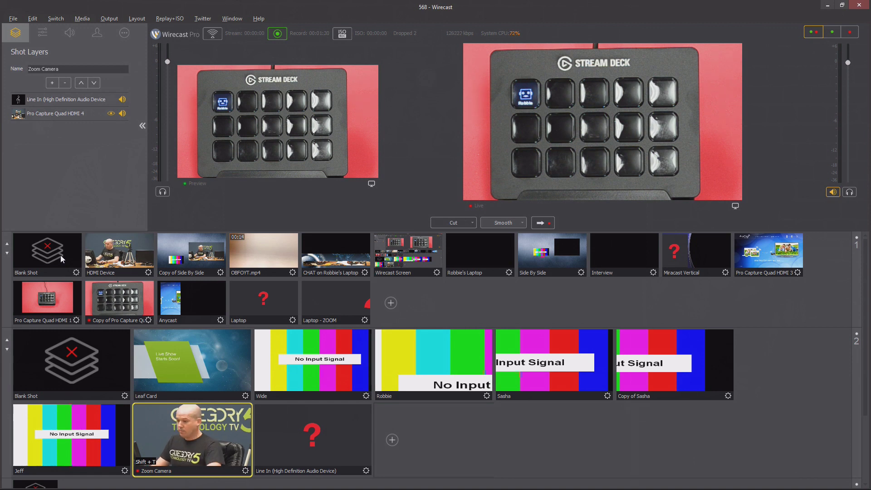
Add a second global keyboard shortcut named "We'll soon be live" and bound to Shift+I
left_click(13, 18)
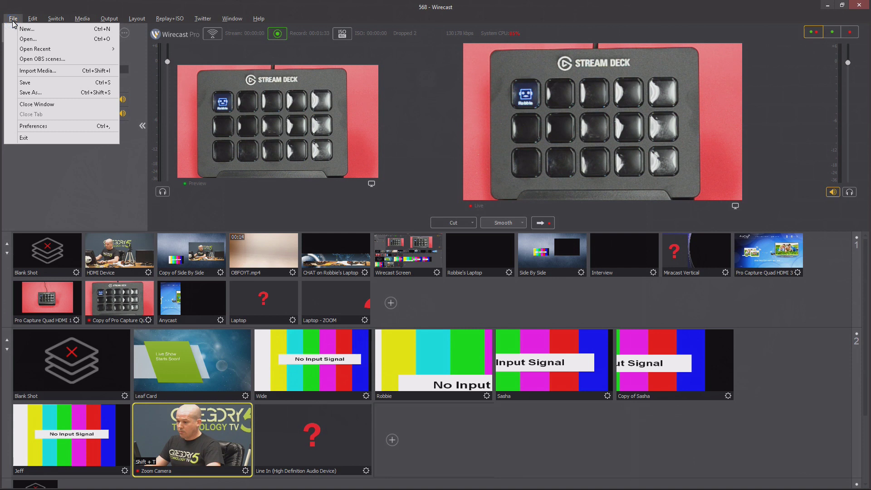
left_click(55, 126)
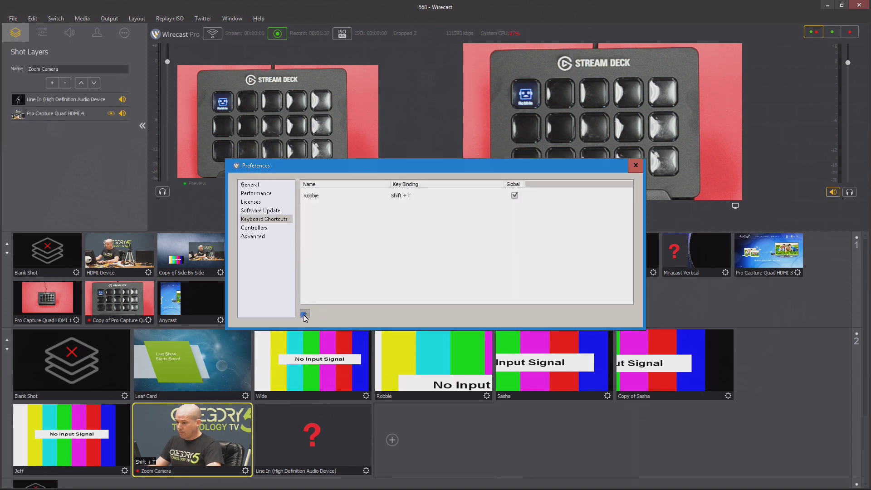
left_click(305, 314)
type("We'll soon be live")
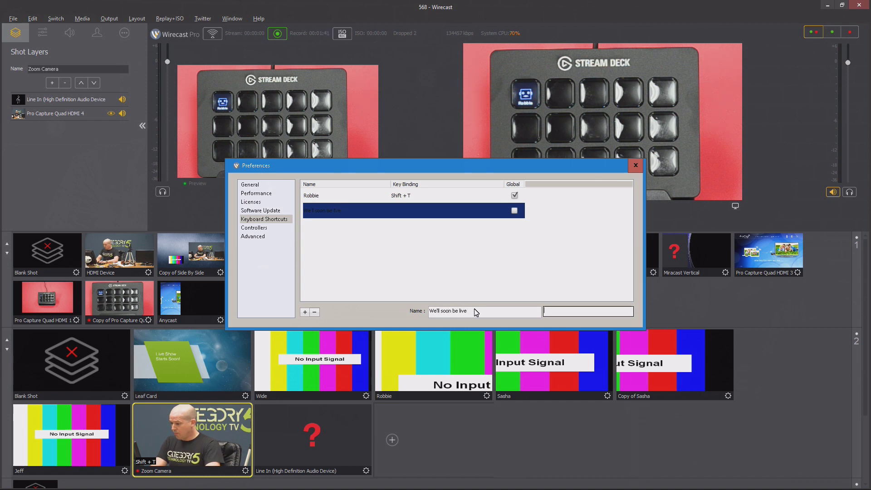
key("shift")
left_click(516, 211)
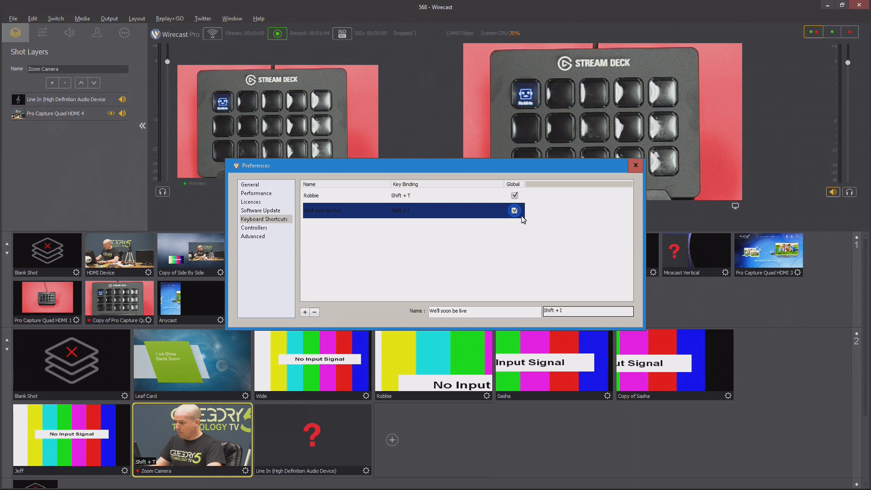
left_click(636, 165)
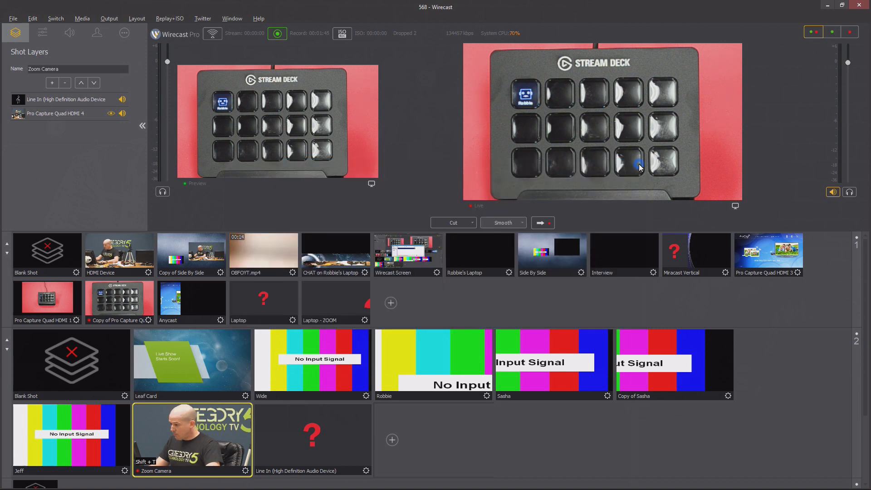
Assign the "We'll soon be live" shortcut to the Leaf Card shot
right_click(190, 363)
left_click(238, 401)
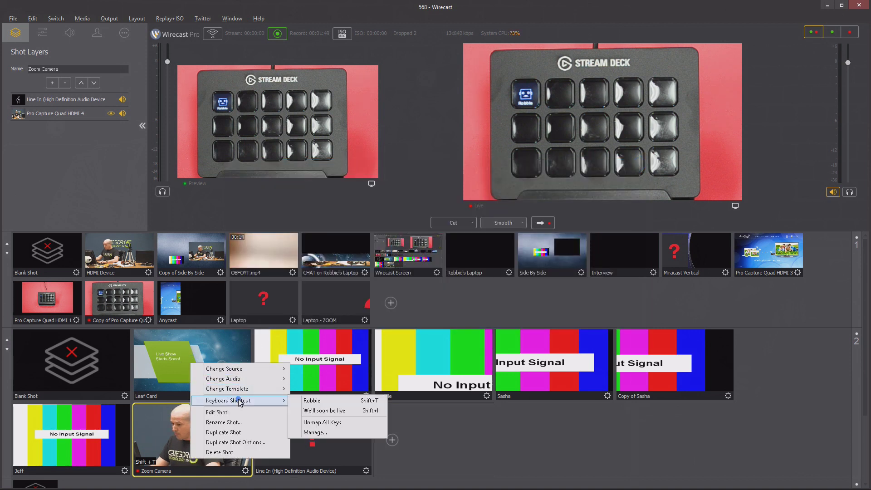
left_click(346, 411)
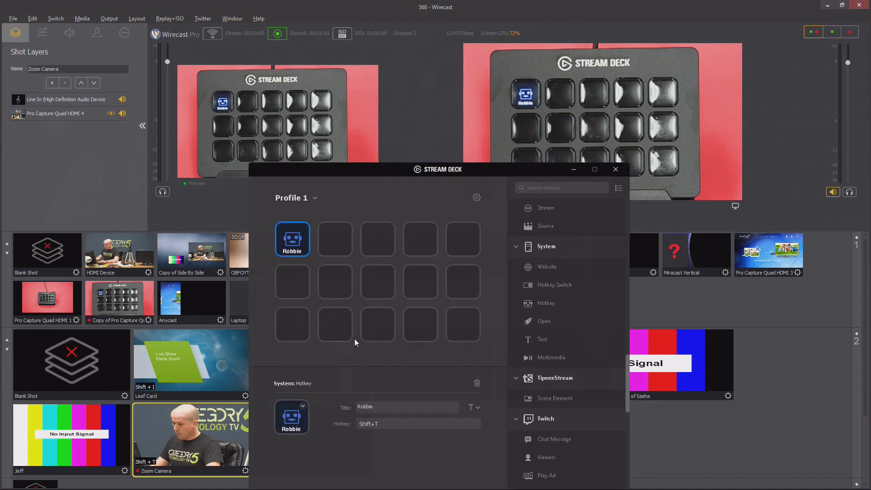
In the Stream Deck app, put a Hotkey action on the second key of the first row, titled Standby, with hotkey Shift+I
left_click_drag(550, 308, 345, 245)
left_click(392, 408)
type("sT")
key("BackSpace")
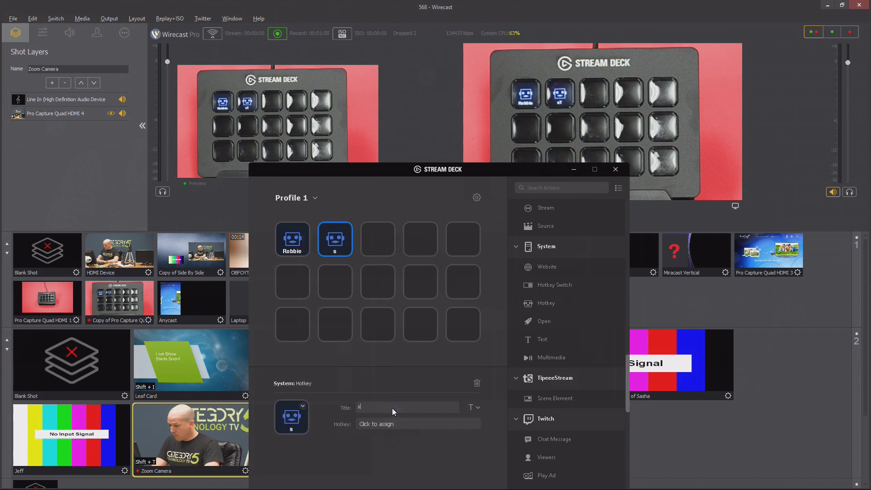
type("Standby")
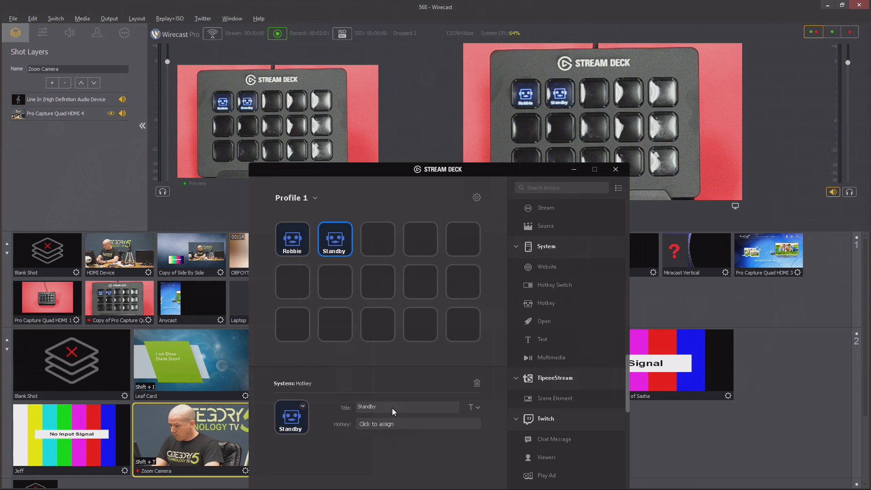
left_click(401, 423)
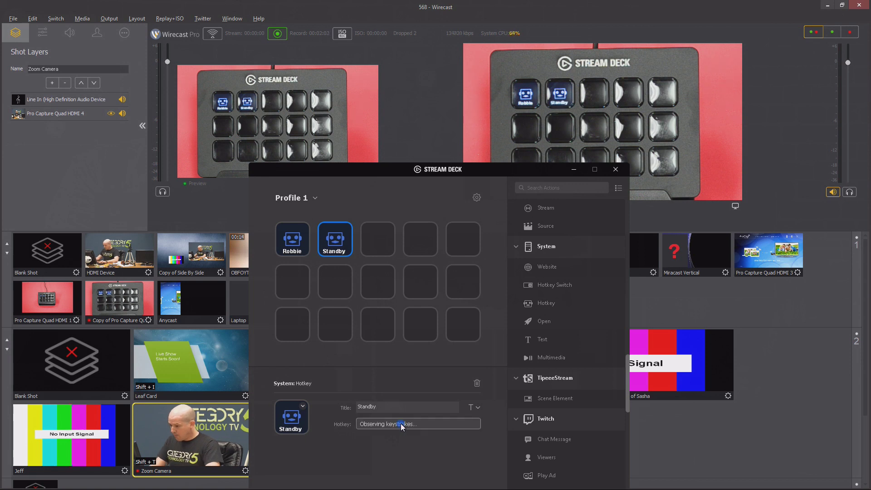
key("shift")
key("shift+i")
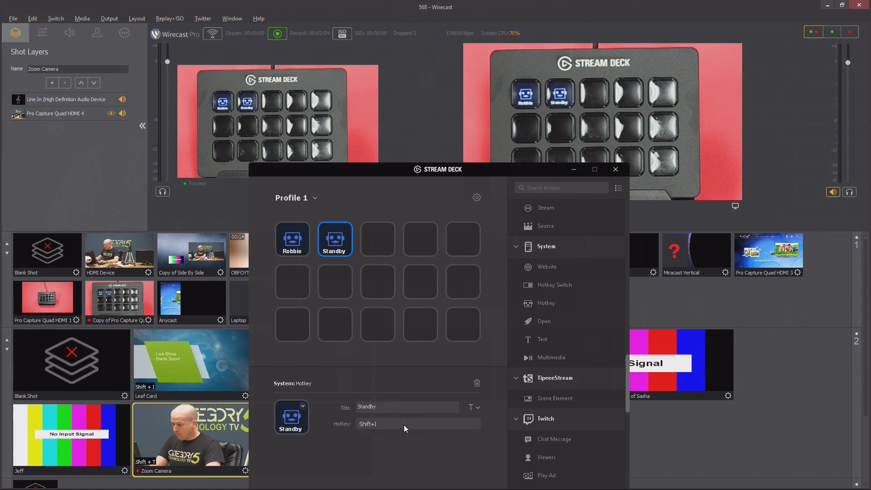
Return to Wirecast and test the shortcuts by switching to Leaf Card, Zoom Camera and back to Leaf Card
left_click(417, 69)
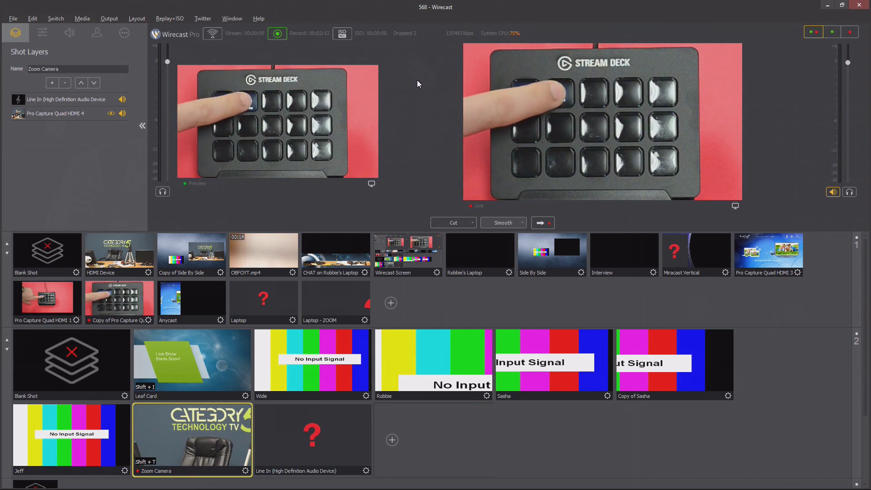
key("shift+i")
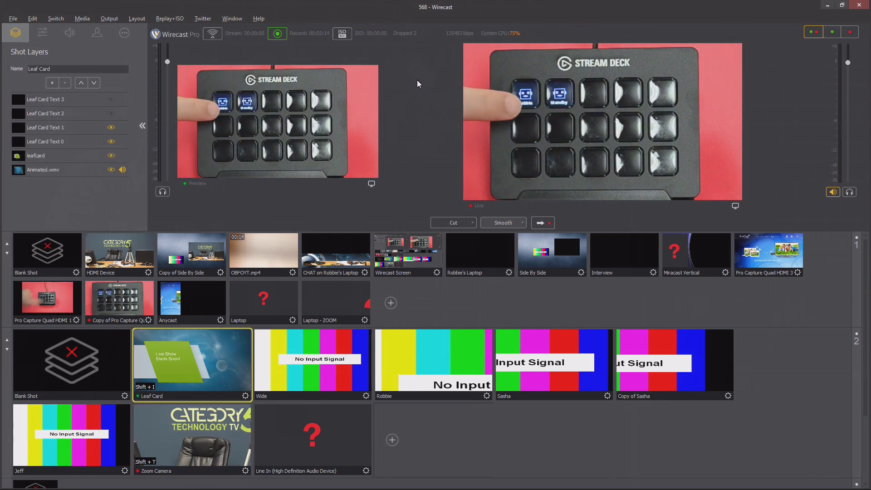
key("shift+t")
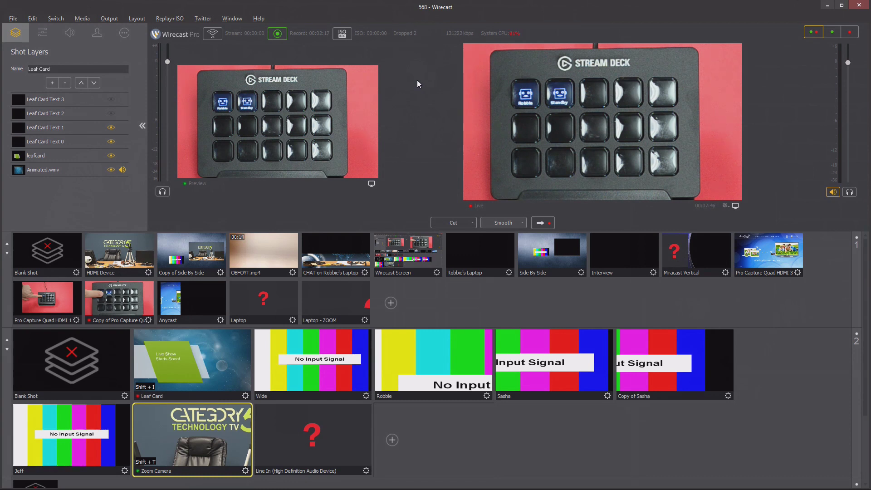
key("shift+i")
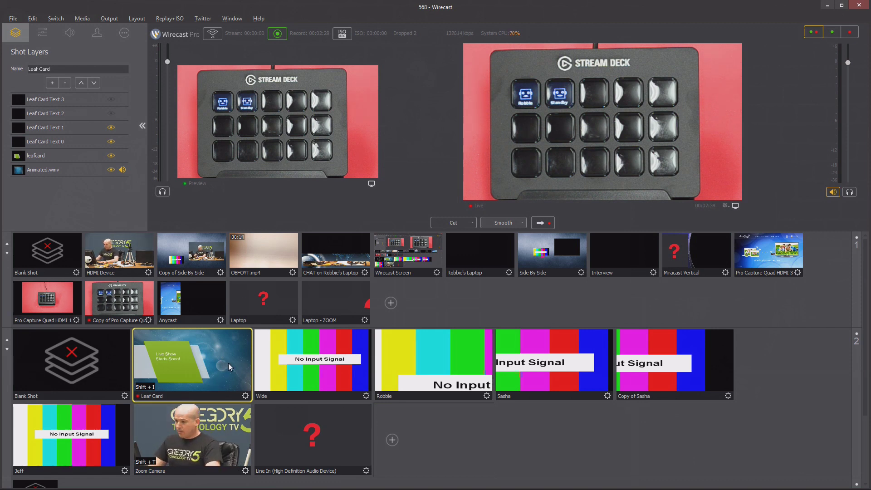
Look up the keyboard shortcut for starting all broadcasts among the output commands
left_click(106, 18)
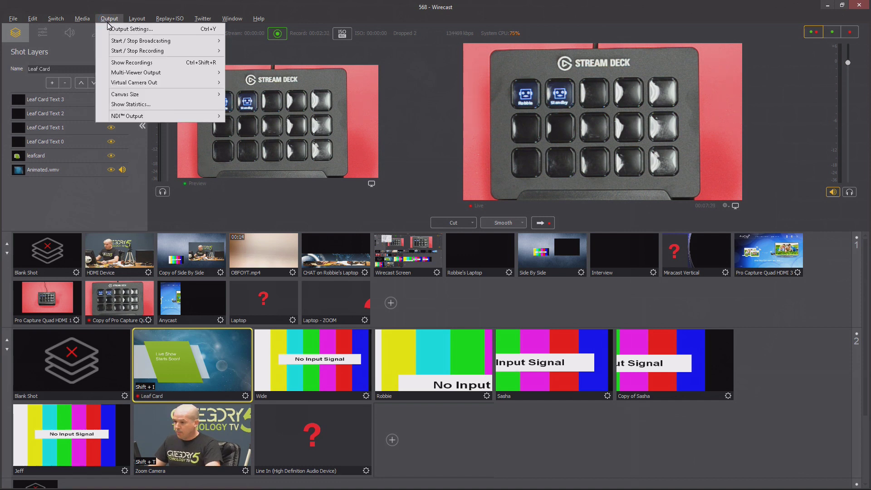
mouse_move(150, 53)
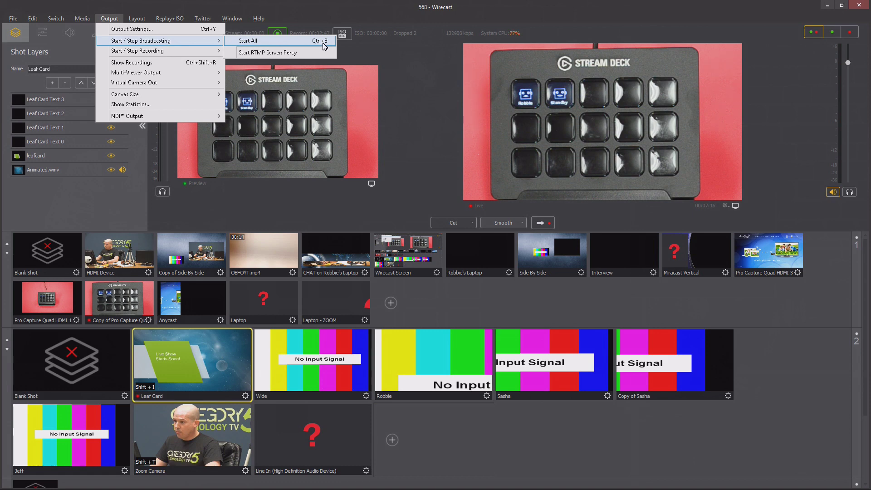
left_click(353, 19)
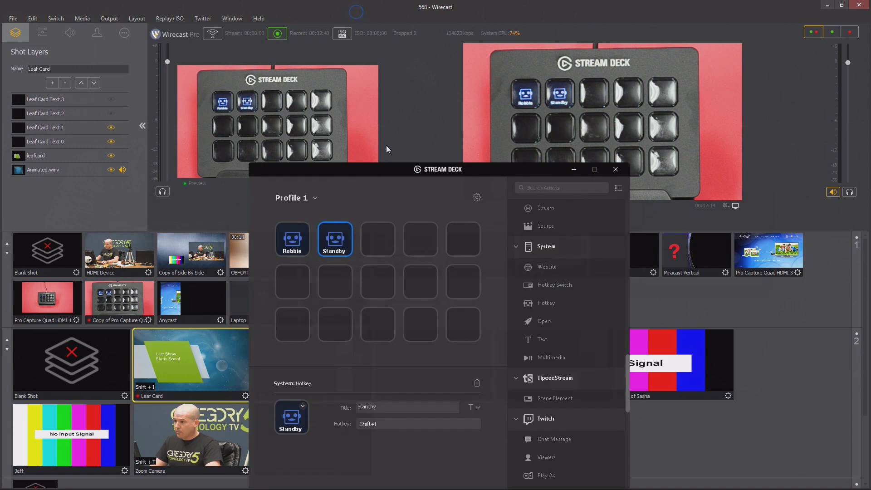
In the Stream Deck app, put a Hotkey Switch action on the first key of the last row and title it Broadcast
left_click(297, 326)
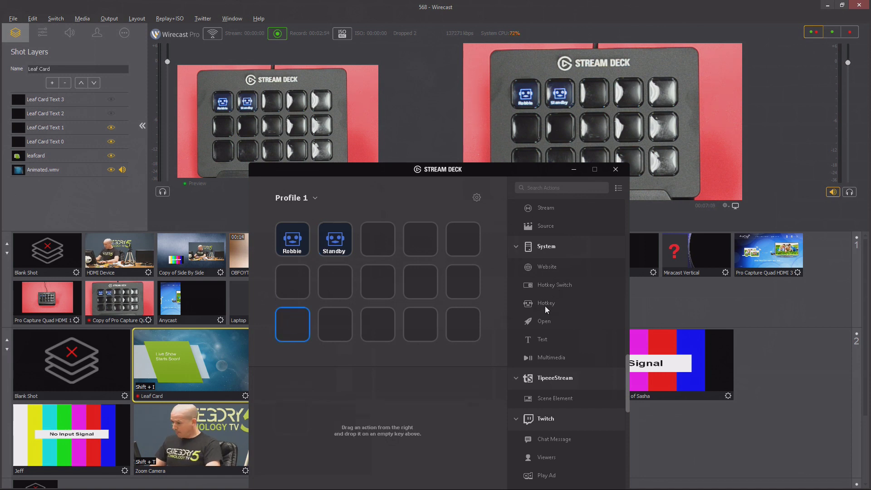
left_click_drag(549, 286, 296, 322)
left_click(297, 439)
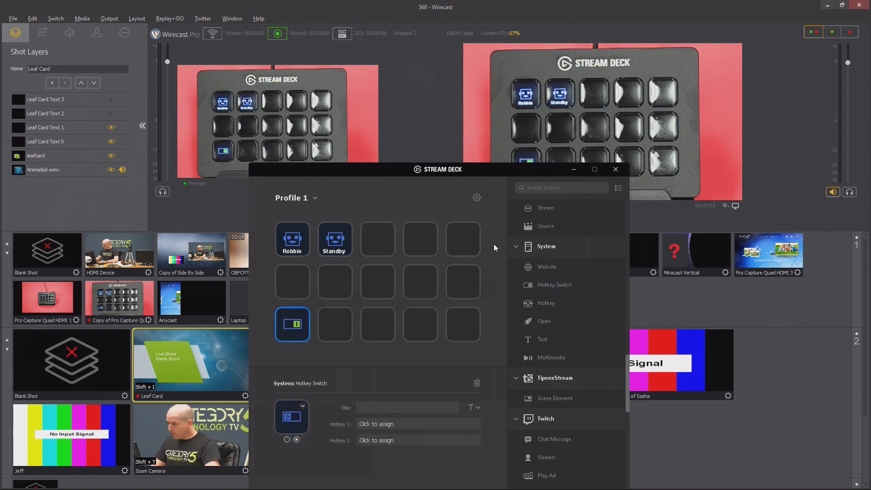
left_click_drag(484, 173, 486, 188)
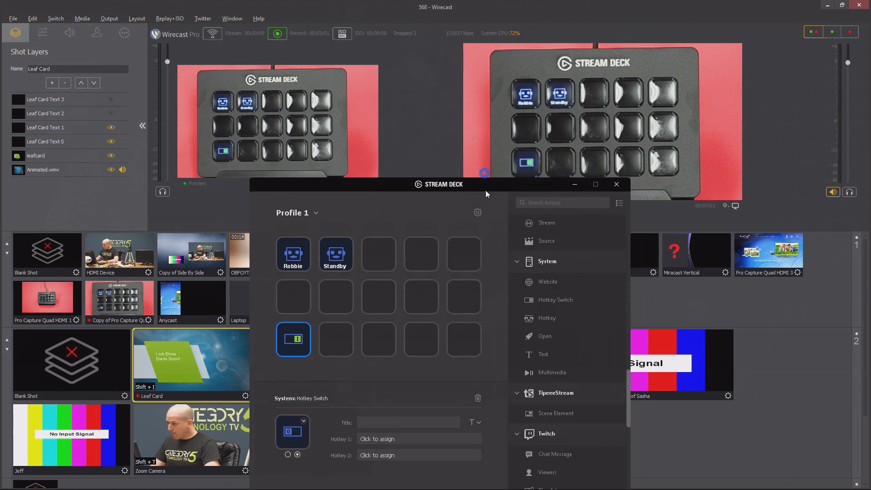
left_click(288, 454)
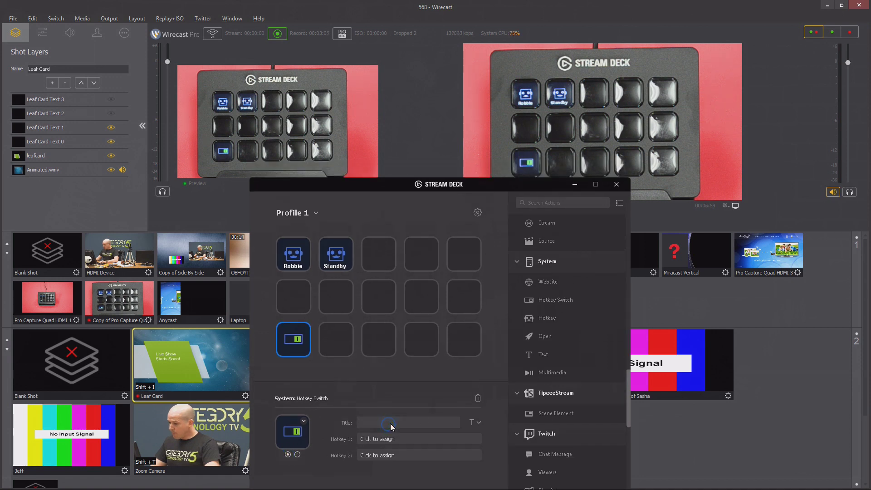
key("BackSpace")
type("Br")
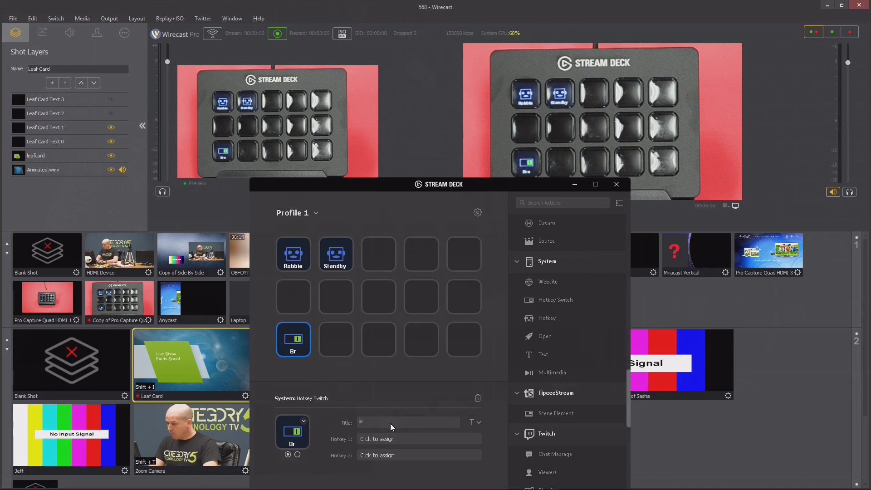
type("oadcast")
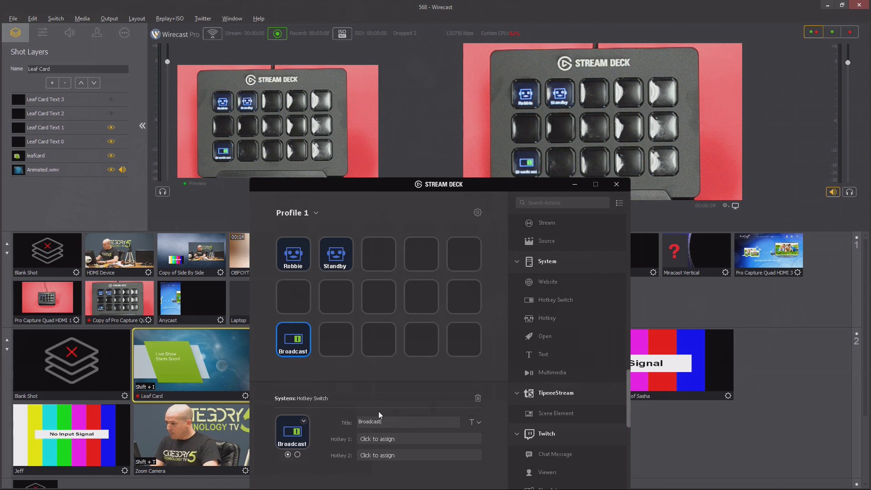
Set both hotkeys of the Broadcast switch to Ctrl+B and return to the Wirecast window
left_click(403, 439)
key("ctrl+b")
left_click(405, 455)
key("ctrl+b")
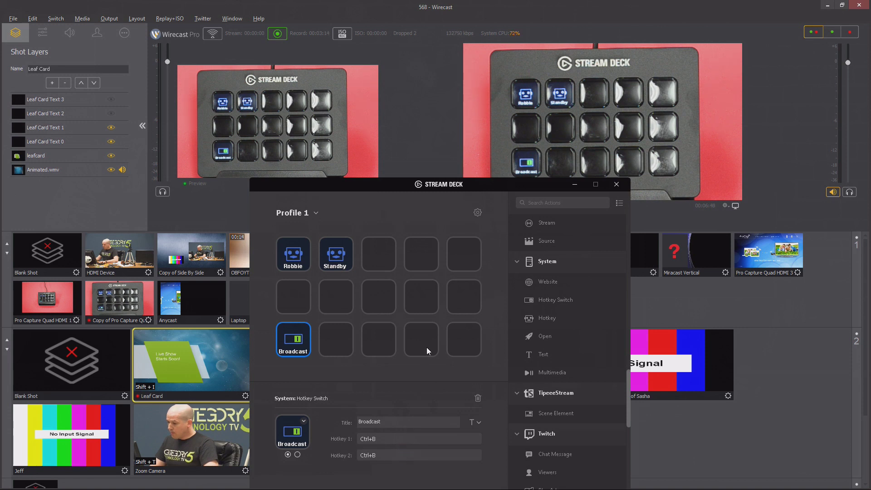
left_click(471, 188)
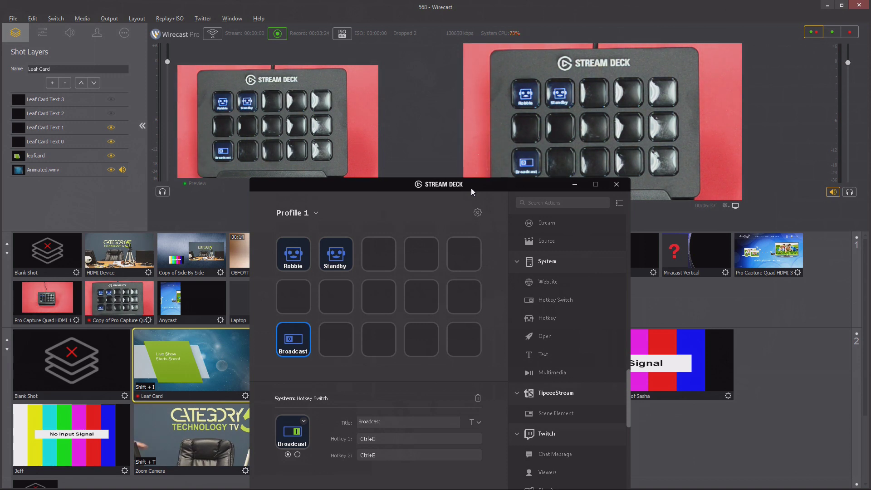
left_click(438, 105)
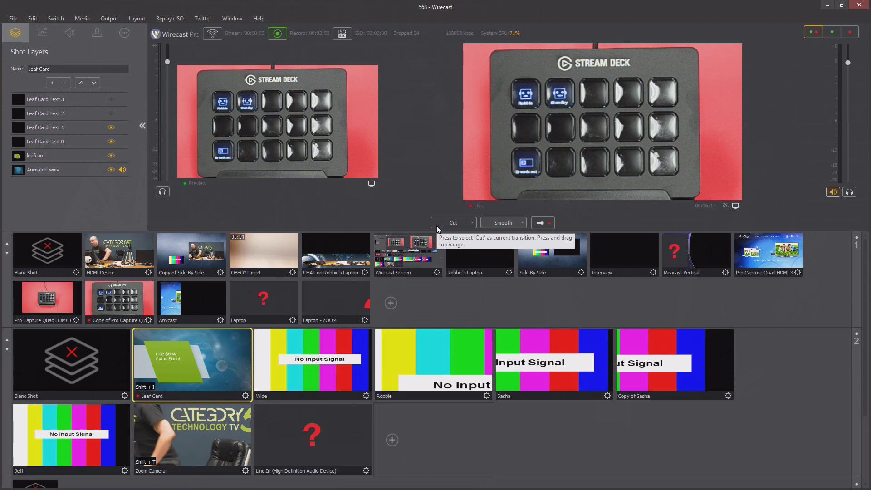
Switch the live shot to Zoom Camera, and in the Stream Deck app move the Broadcast key into a folder
key("shift+t")
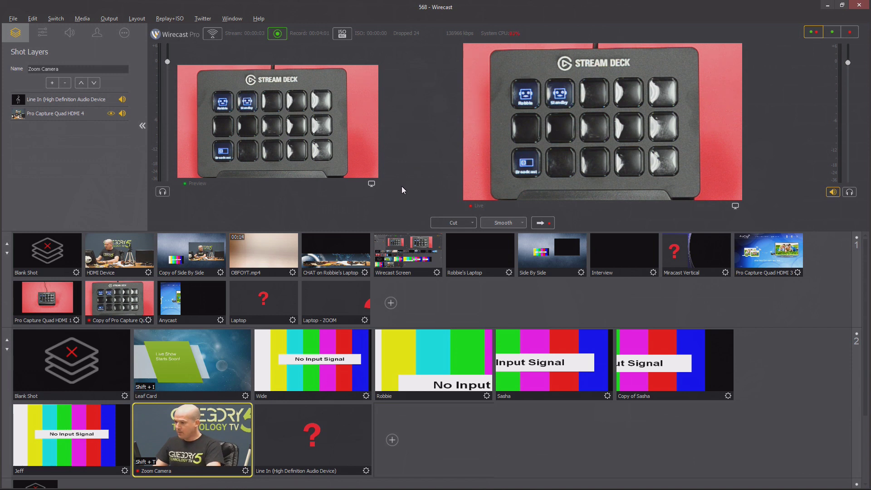
key("alt+Tab")
right_click(297, 345)
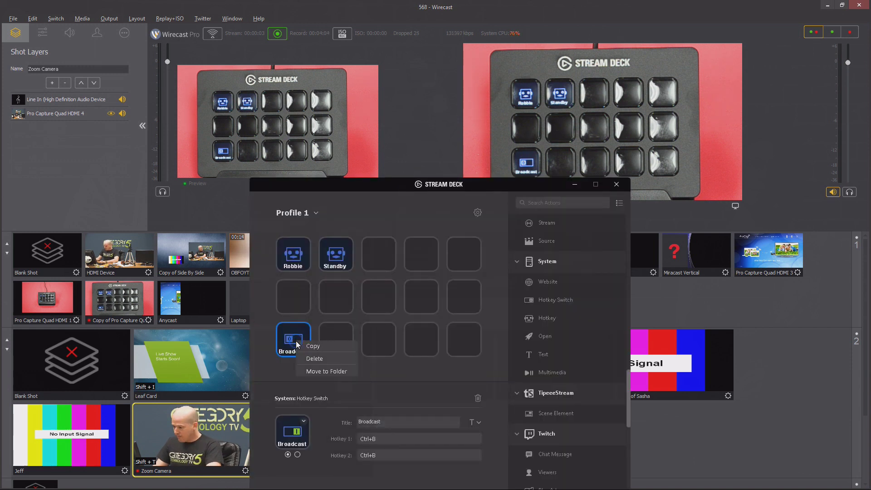
left_click(352, 373)
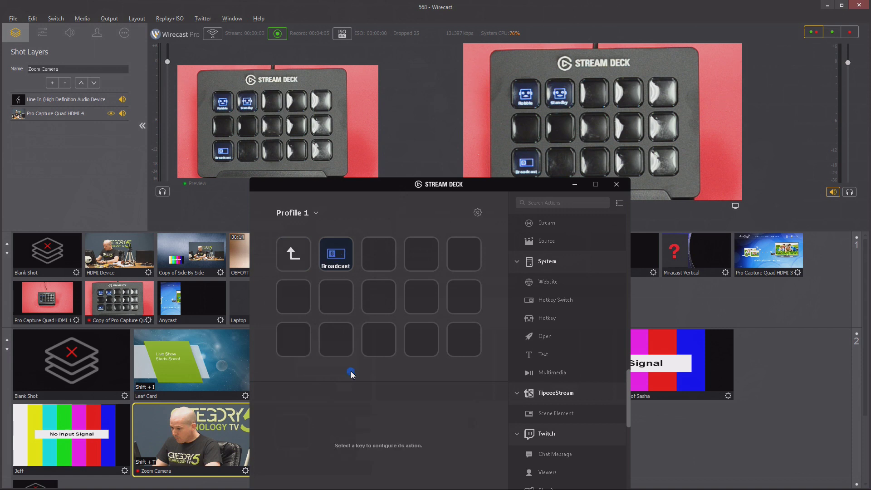
Go back out of the folder to the main key layout and title the folder key Wirecast
left_click(294, 258)
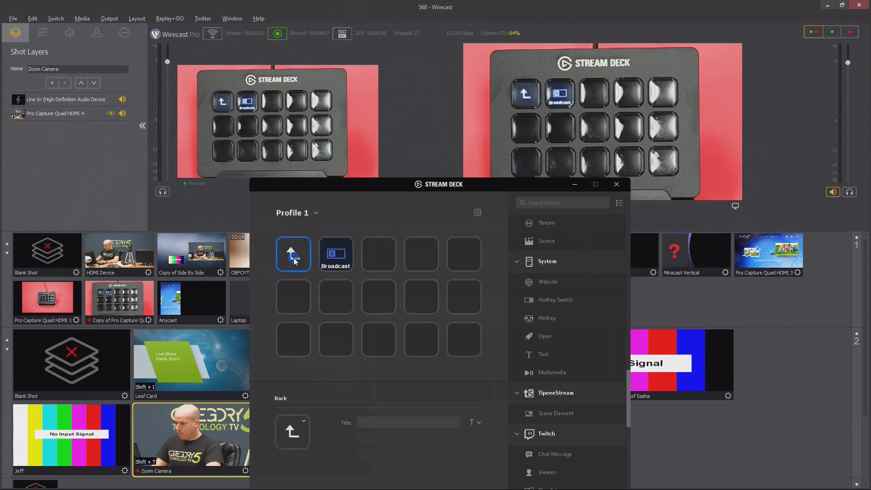
double_click(293, 257)
left_click(298, 338)
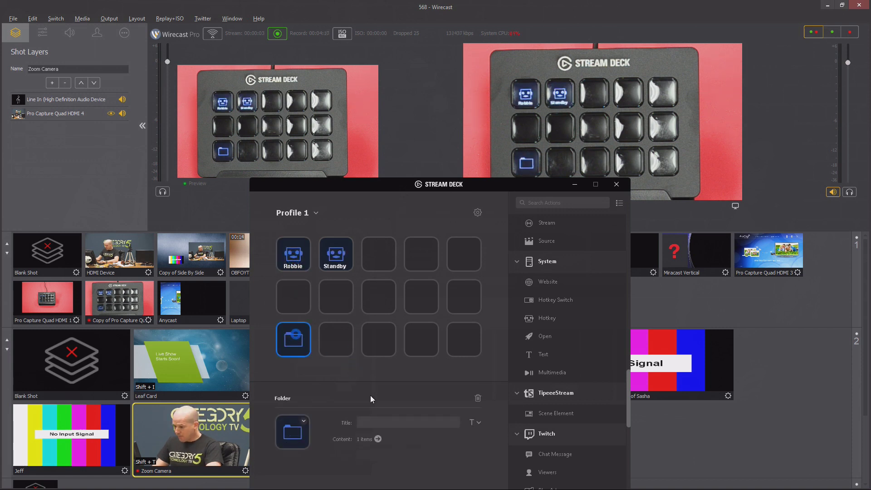
type("Wirecast")
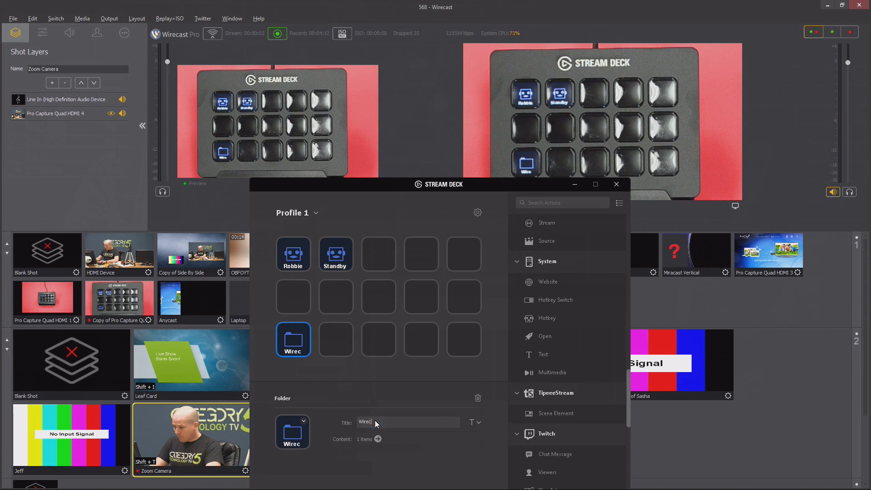
Start choosing a custom image file for the Wirecast folder key and browse to Program Files on Local Disk (C:)
left_click(304, 421)
left_click(330, 438)
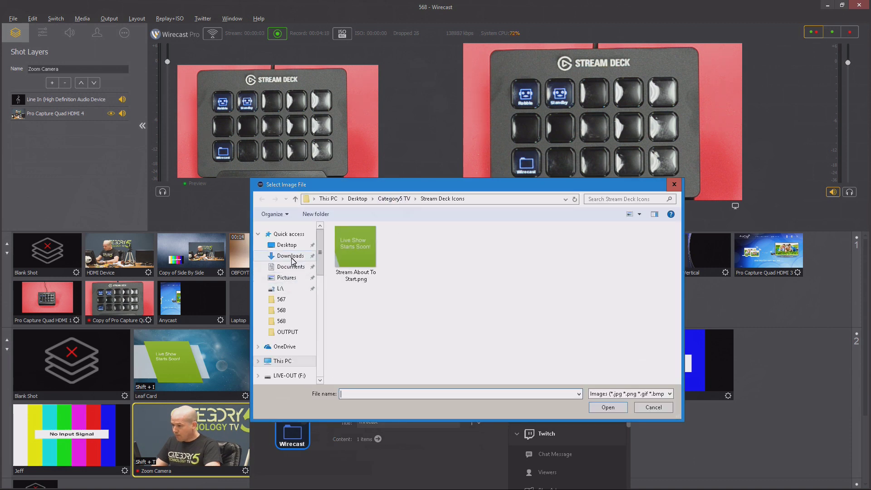
left_click(281, 361)
double_click(388, 366)
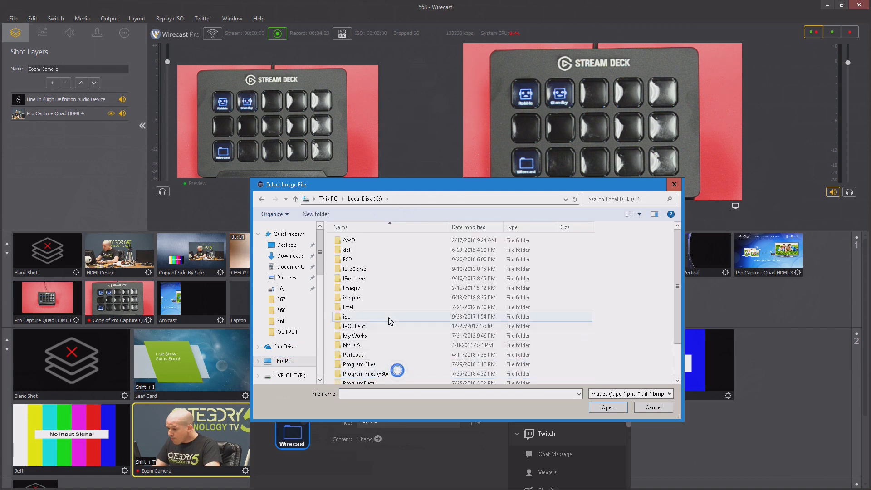
double_click(368, 343)
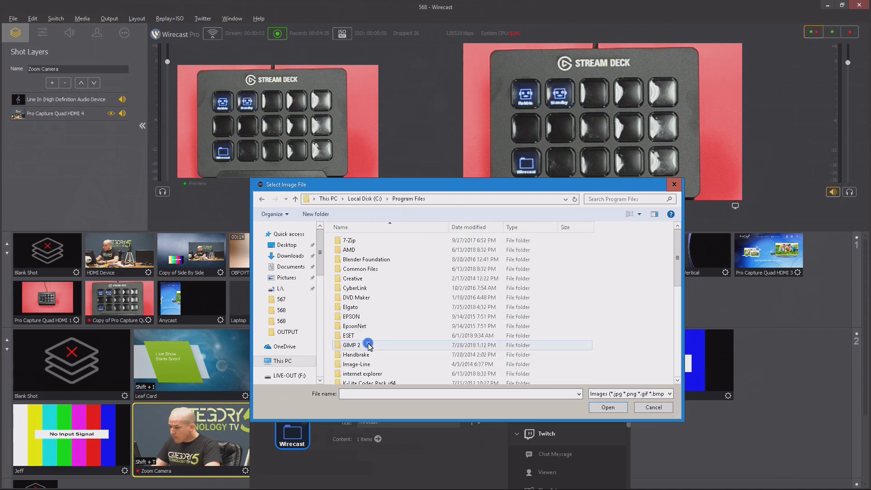
scroll(375, 275, "down", 3)
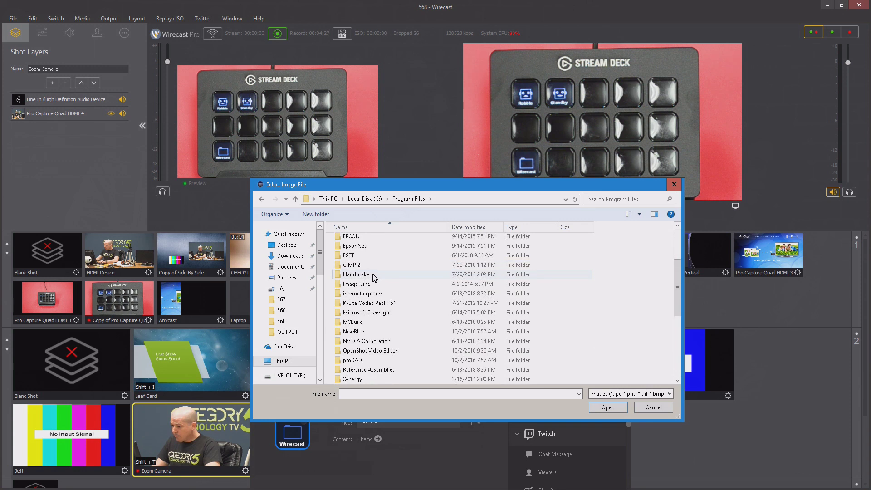
double_click(356, 284)
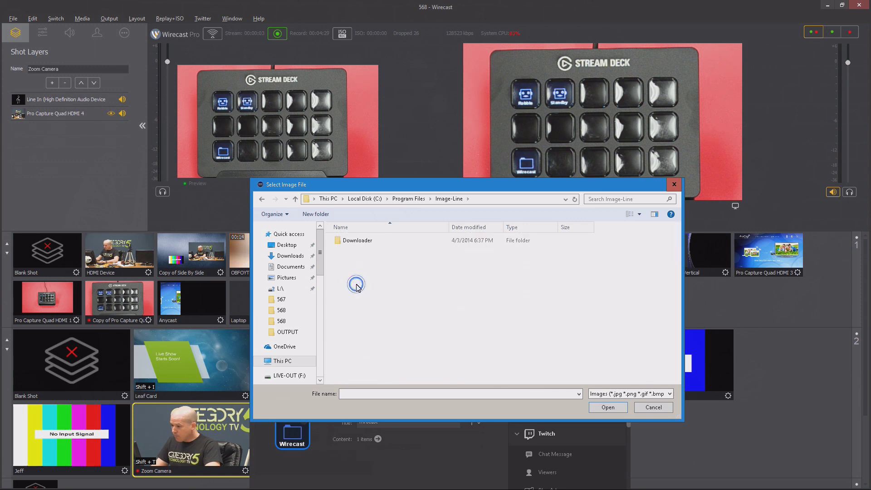
left_click(402, 200)
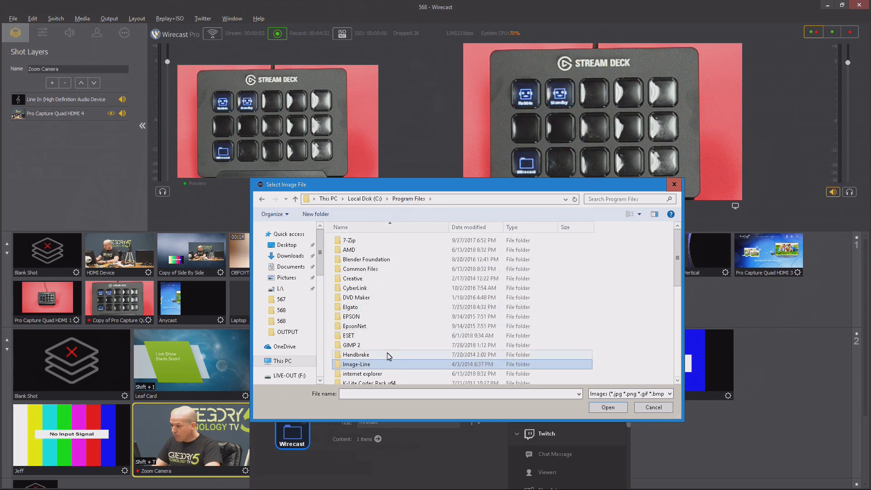
Browse from Program Files into Telestream, Wirecast and its rsrc folder
scroll(388, 356, "down", 10)
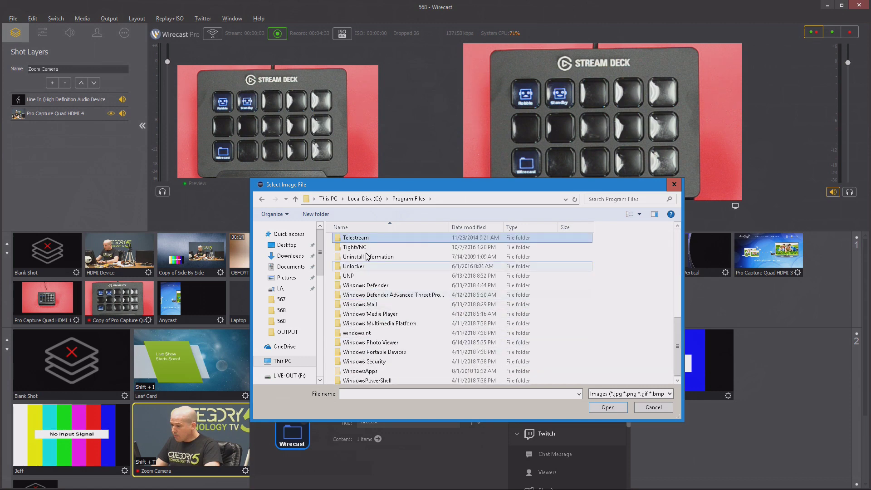
double_click(361, 239)
double_click(353, 241)
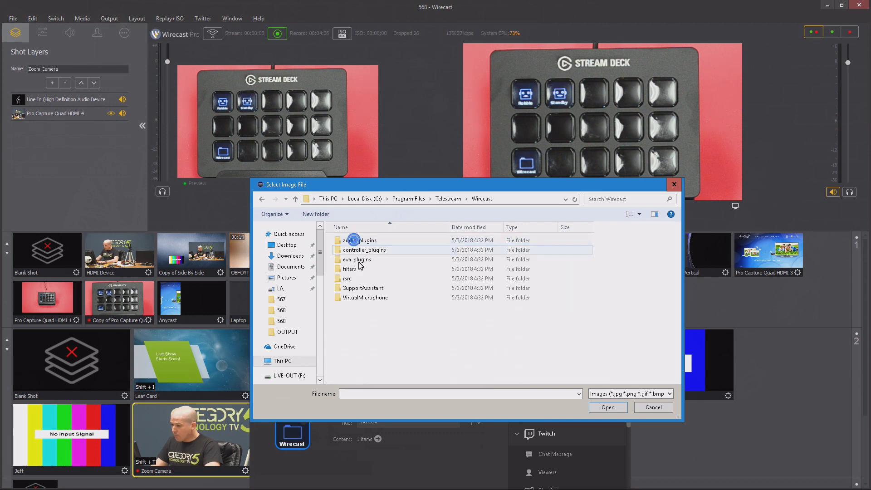
double_click(347, 279)
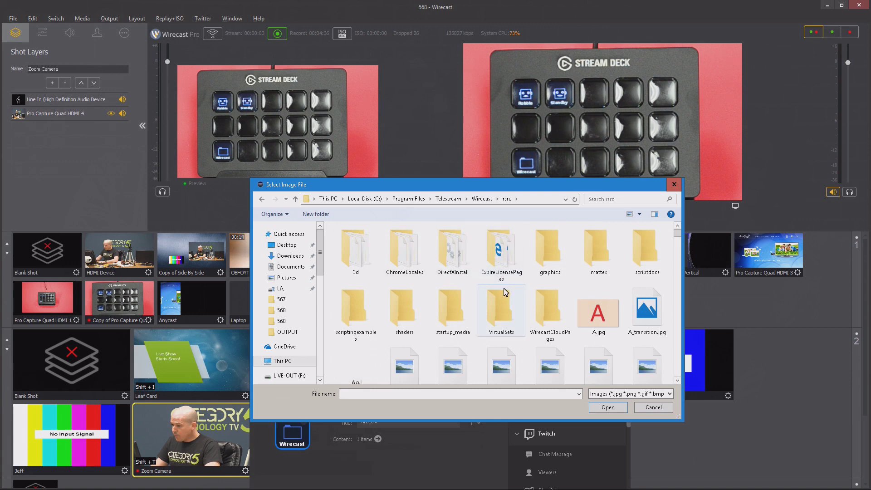
Use AppIcon512.png from the rsrc folder as the Wirecast folder key's icon and return to the Wirecast window
scroll(553, 292, "down", 1)
scroll(678, 238, "down", 3)
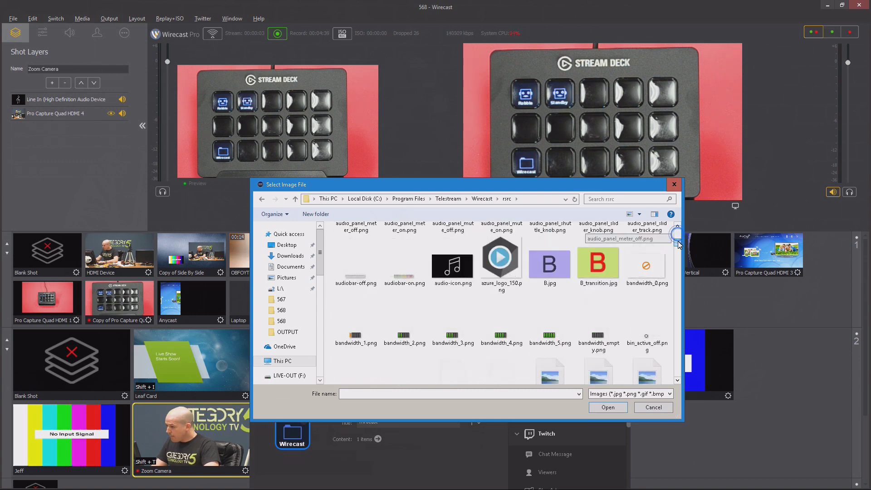
left_click_drag(679, 240, 454, 327)
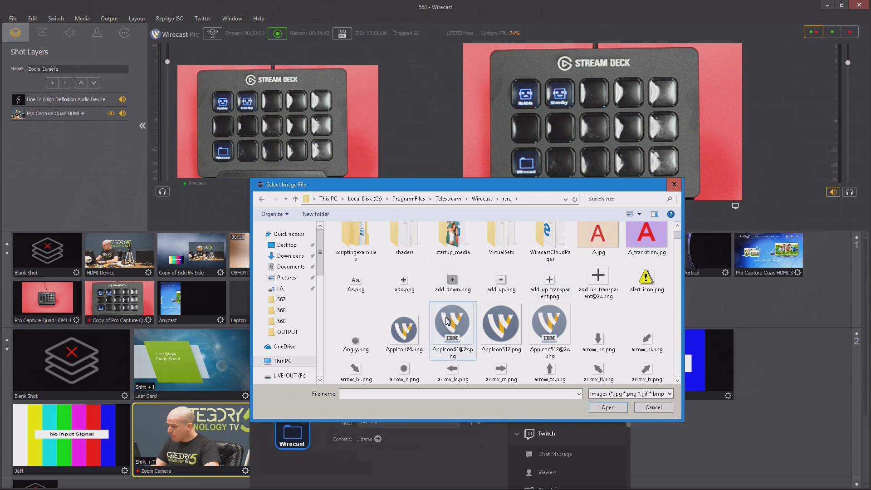
double_click(499, 330)
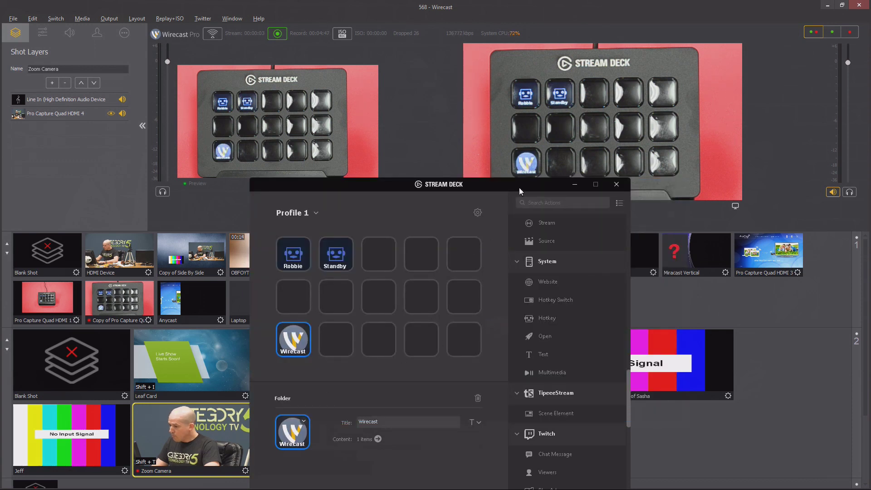
left_click(429, 115)
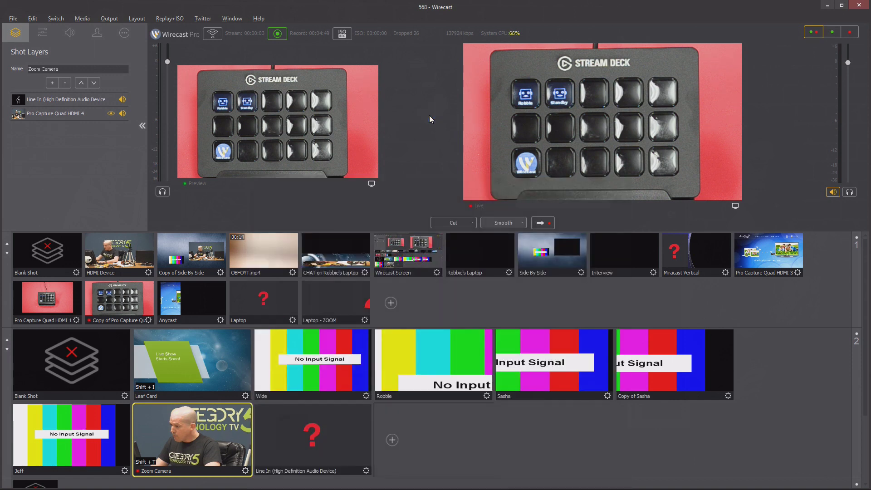